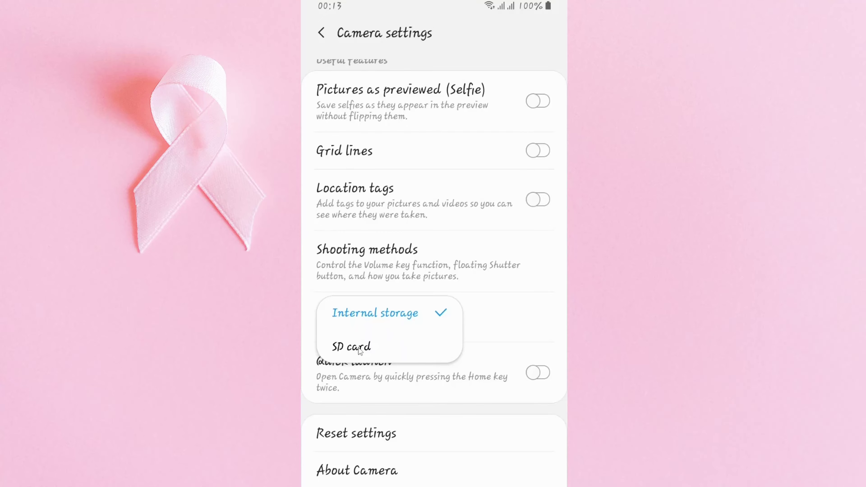
# - Choose SD card as the Camera's storage location
pyautogui.click(359, 348)
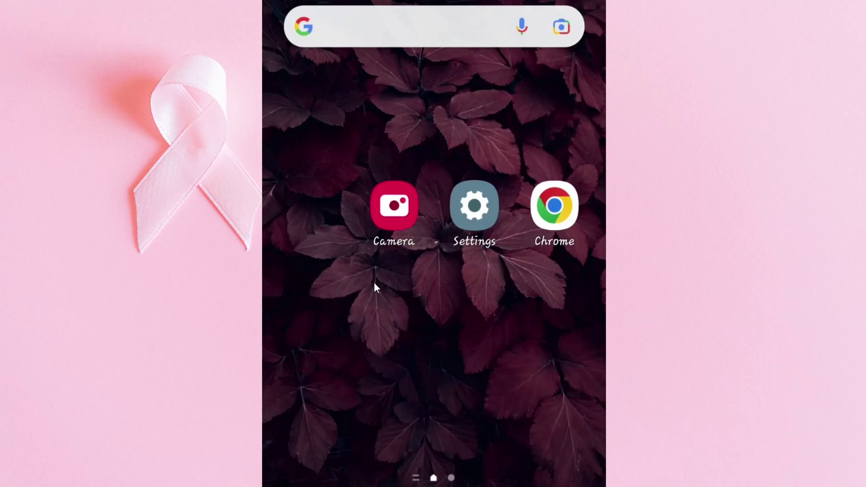
# - In Camera settings, change Storage location from internal storage to SD card
pyautogui.click(392, 223)
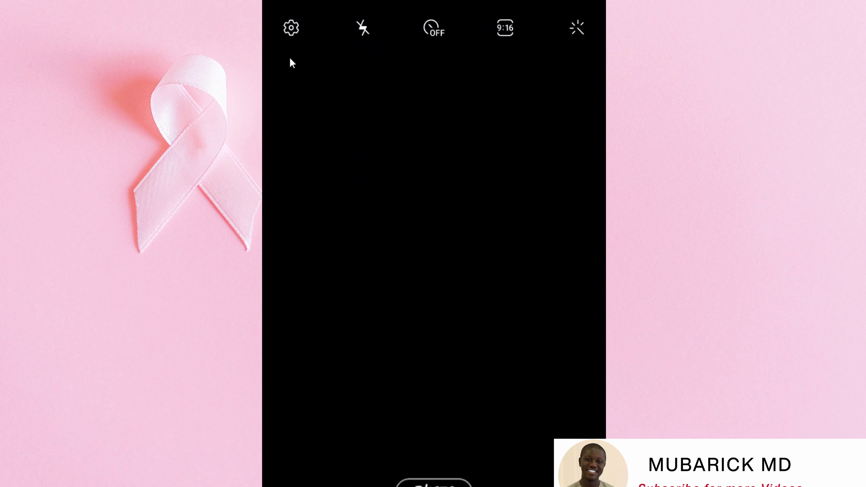
pyautogui.click(292, 34)
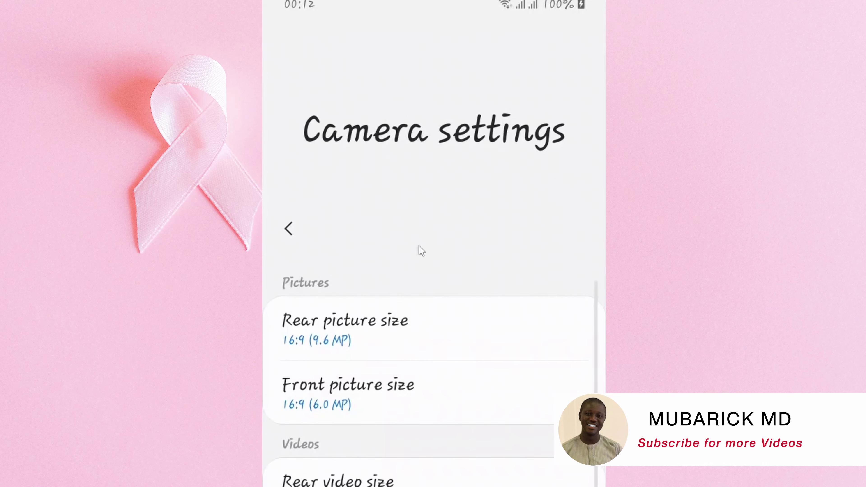
pyautogui.scroll(-5, 439, 312)
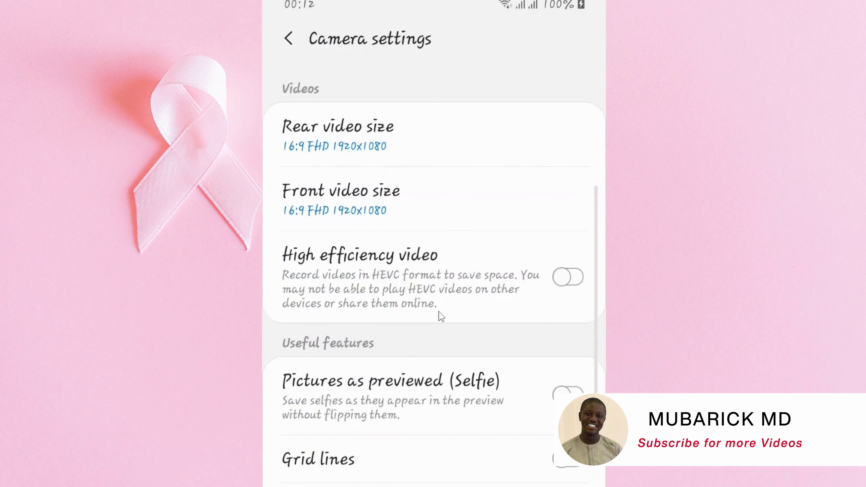
pyautogui.scroll(-5, 439, 312)
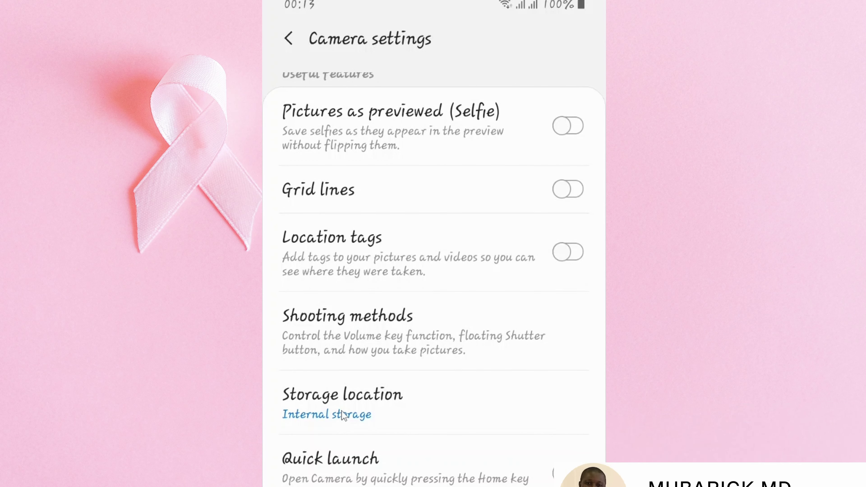
pyautogui.click(335, 416)
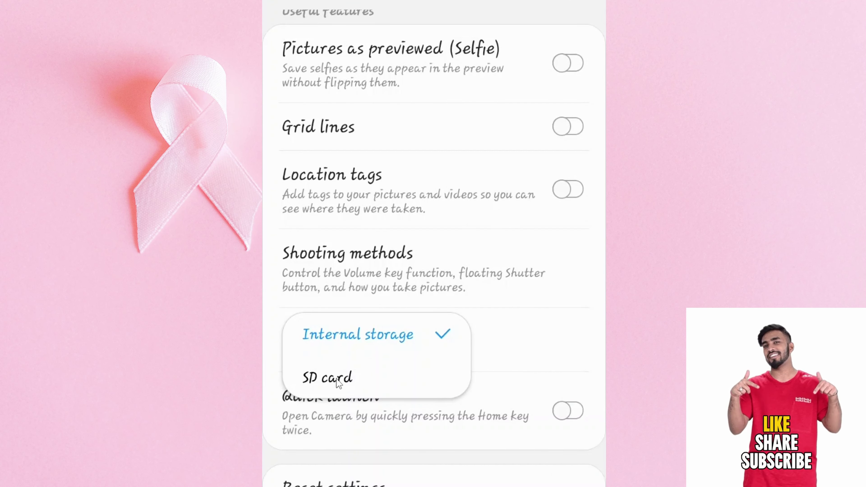
pyautogui.click(336, 379)
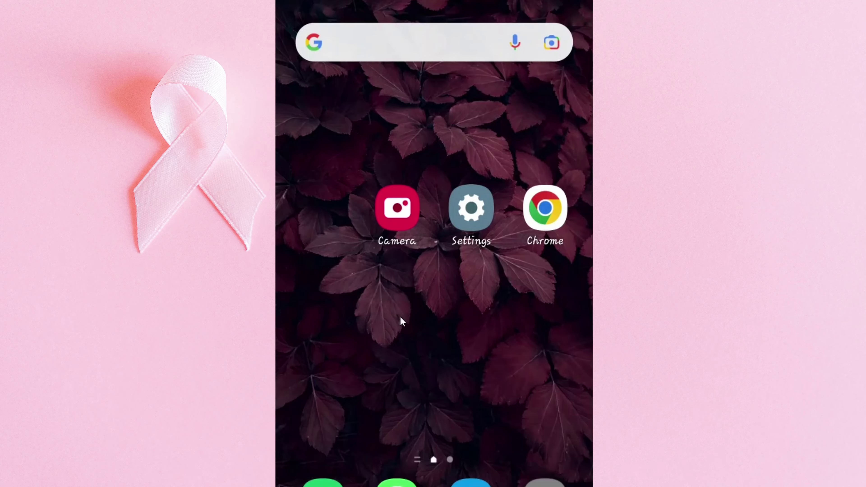
# - Go to Settings > Apps and scroll the installed-app list down to Business Suite
pyautogui.click(470, 215)
pyautogui.scroll(-3, 414, 273)
pyautogui.scroll(-10, 414, 272)
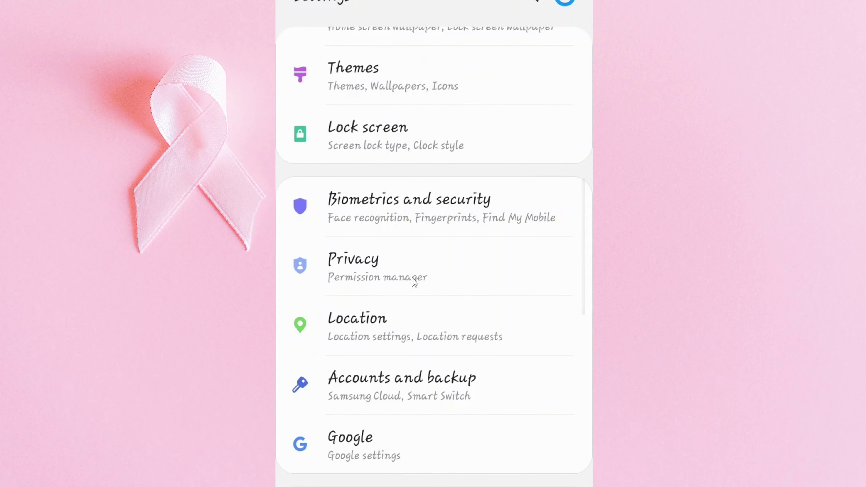
pyautogui.scroll(-5, 367, 316)
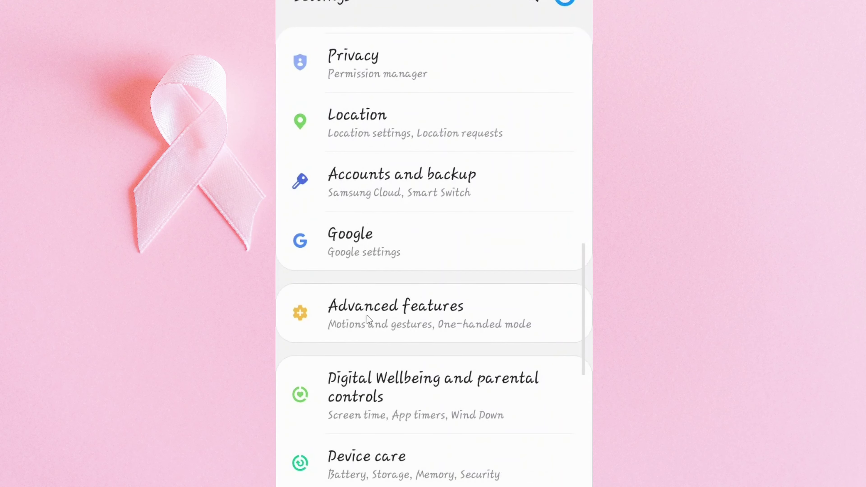
pyautogui.scroll(-3, 367, 315)
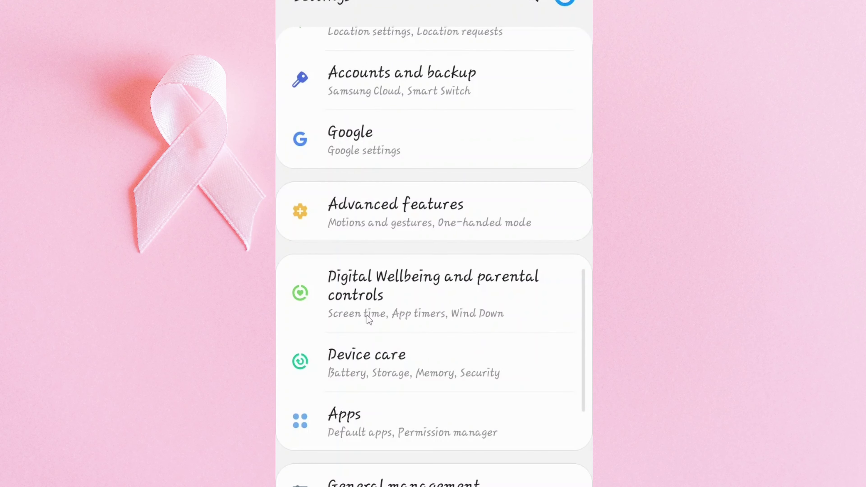
pyautogui.click(378, 431)
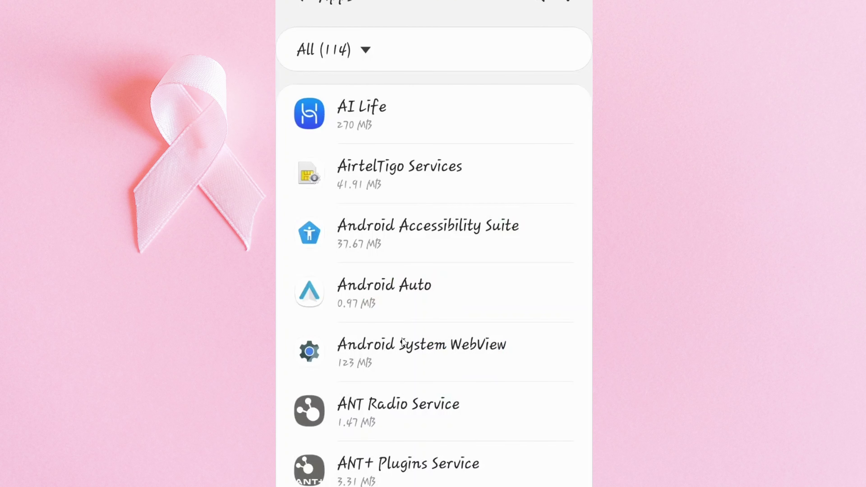
pyautogui.scroll(-5, 403, 340)
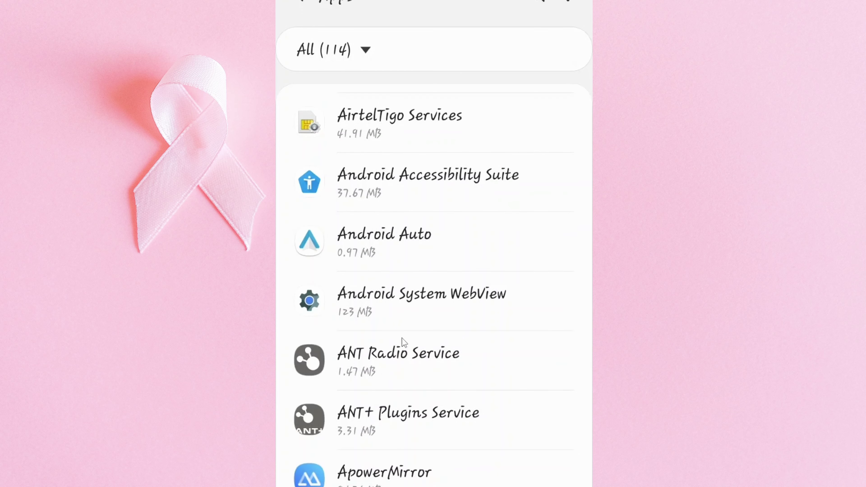
pyautogui.scroll(-4, 403, 339)
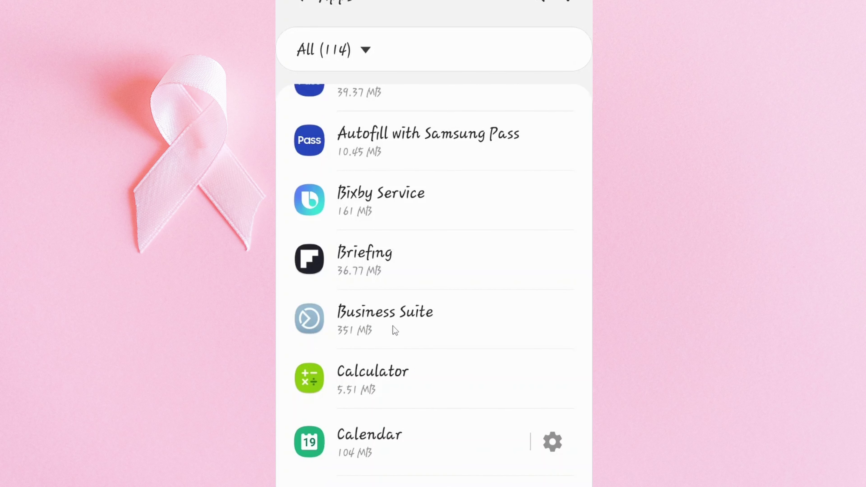
# - Change Business Suite's storage to the SD card and confirm the Move
pyautogui.click(375, 327)
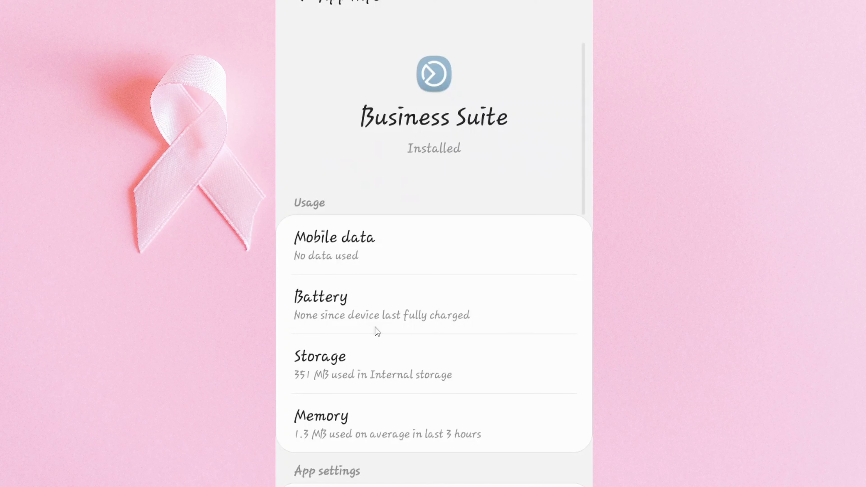
pyautogui.click(335, 364)
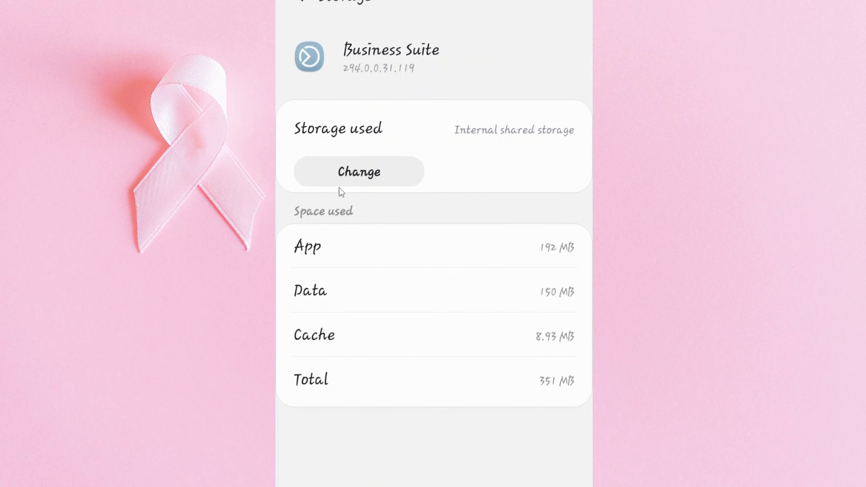
pyautogui.click(362, 173)
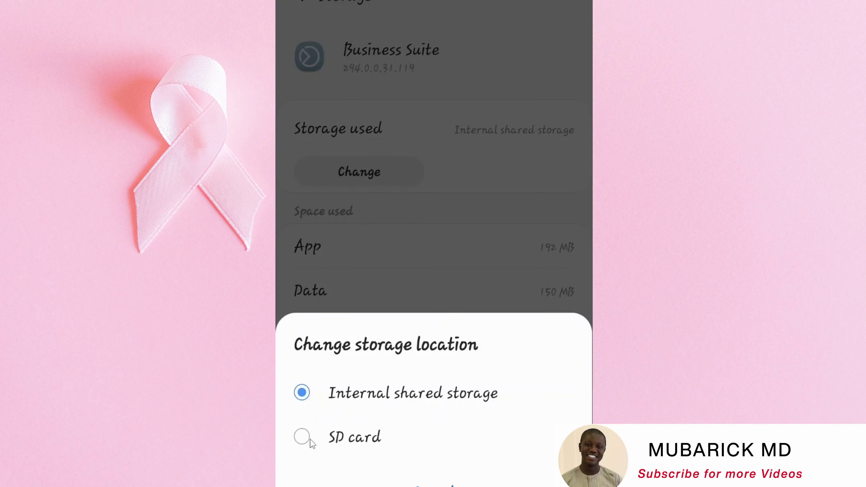
pyautogui.click(310, 439)
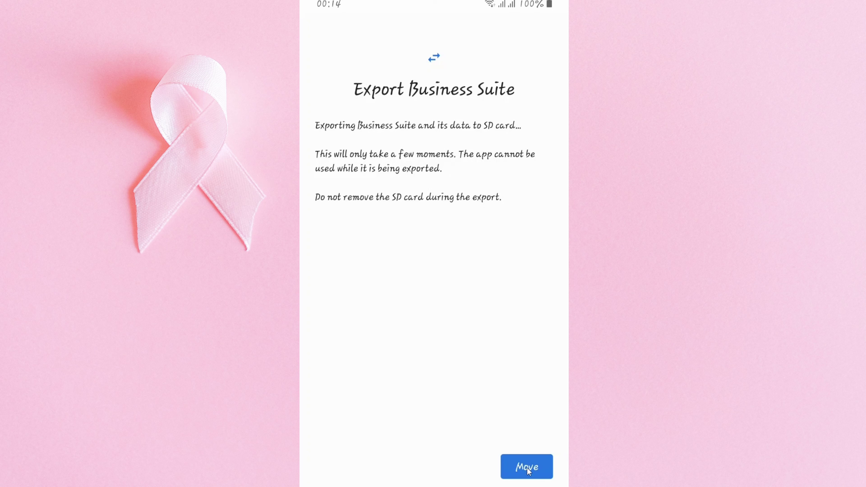
pyautogui.click(527, 468)
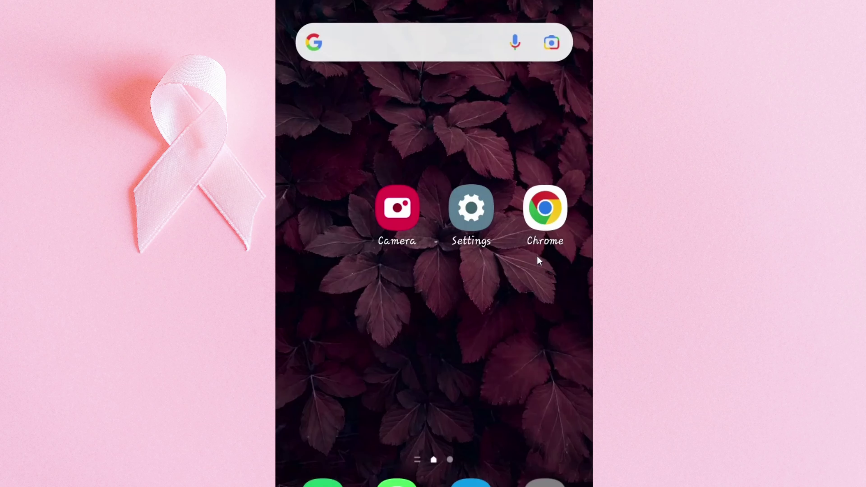
# - Launch Chrome and scroll its three-dot menu down to Settings
pyautogui.click(545, 213)
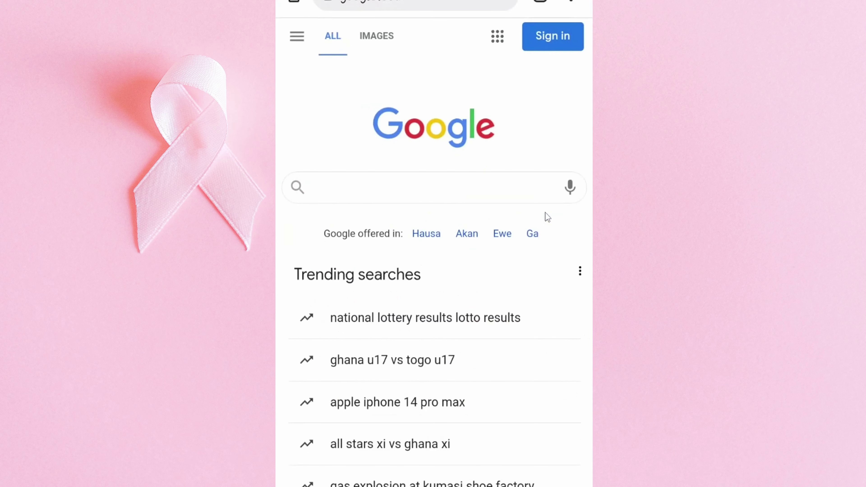
pyautogui.moveTo(545, 212); pyautogui.dragTo(545, 242)
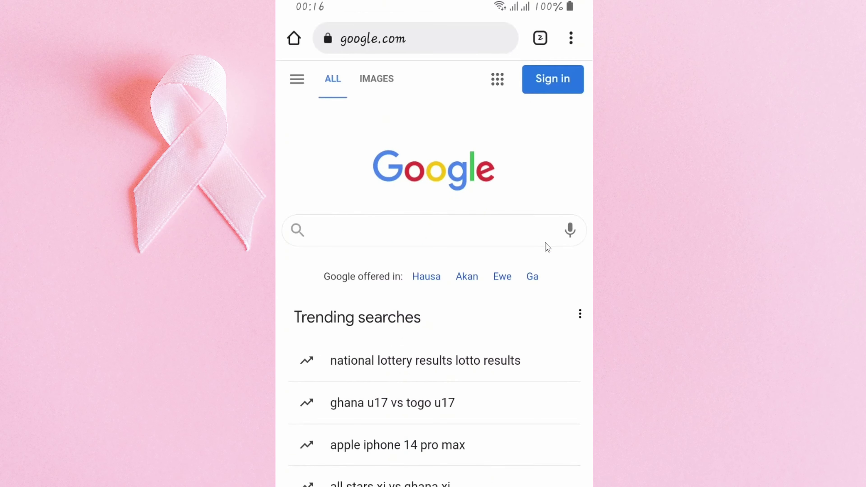
pyautogui.click(572, 37)
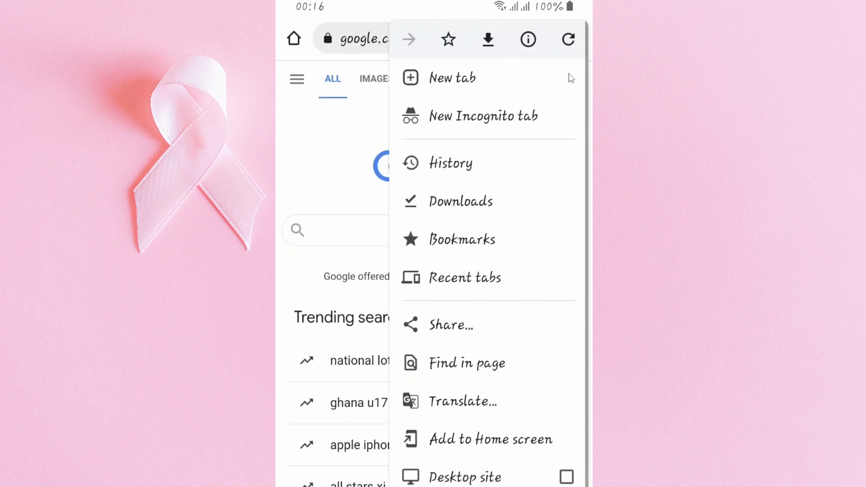
pyautogui.scroll(-1, 524, 269)
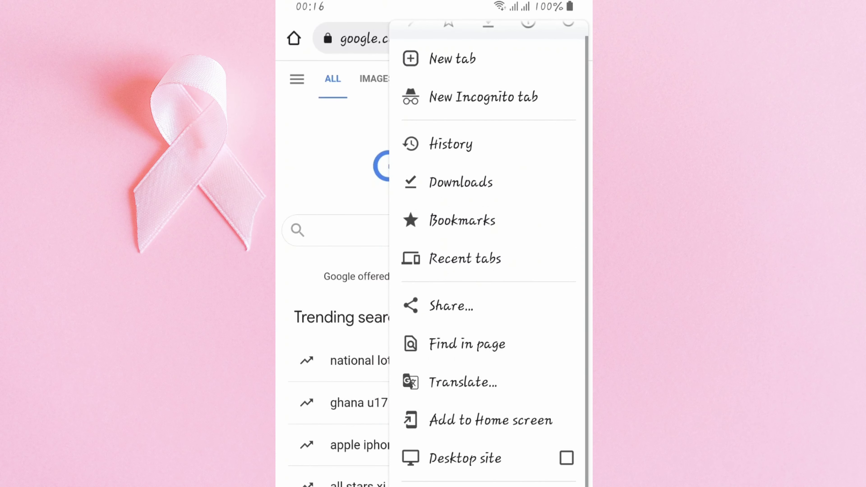
pyautogui.scroll(-2, 464, 307)
# - Set Chrome's Download location to SD Card under Settings > Downloads
pyautogui.click(463, 425)
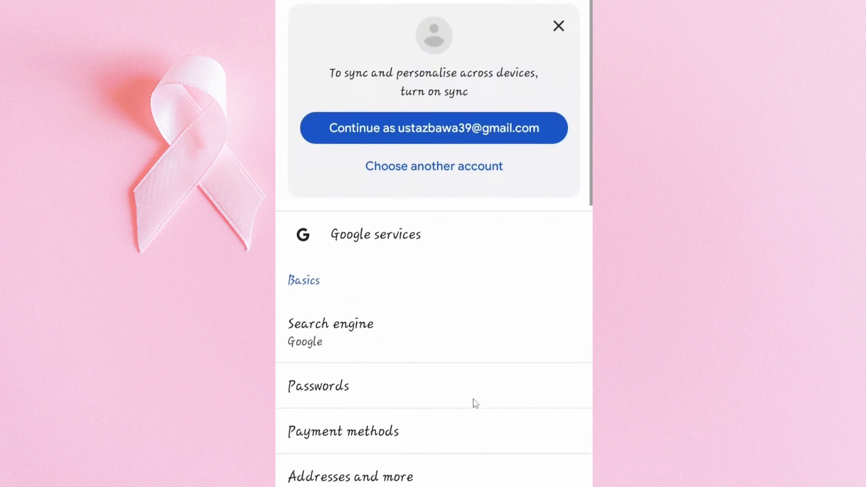
pyautogui.scroll(-10, 482, 309)
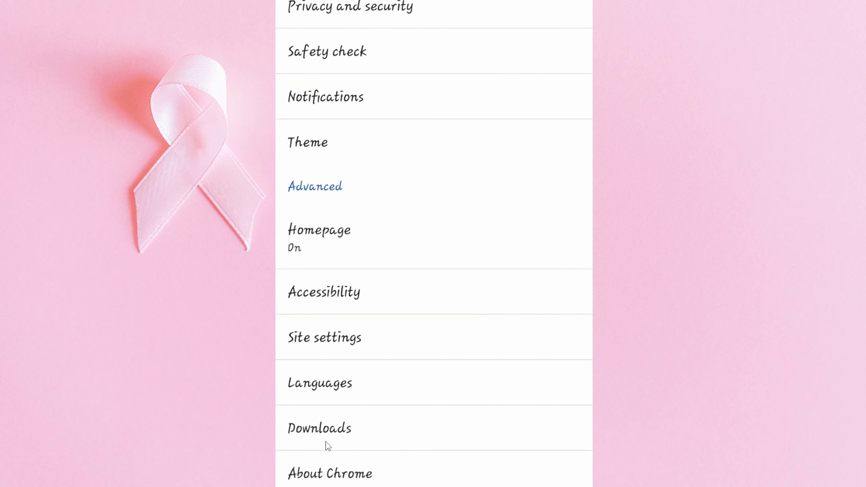
pyautogui.click(336, 440)
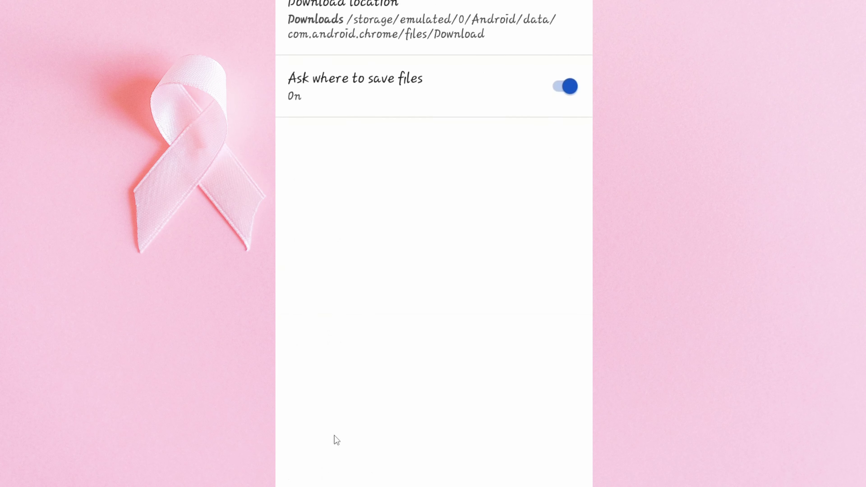
pyautogui.scroll(1, 372, 130)
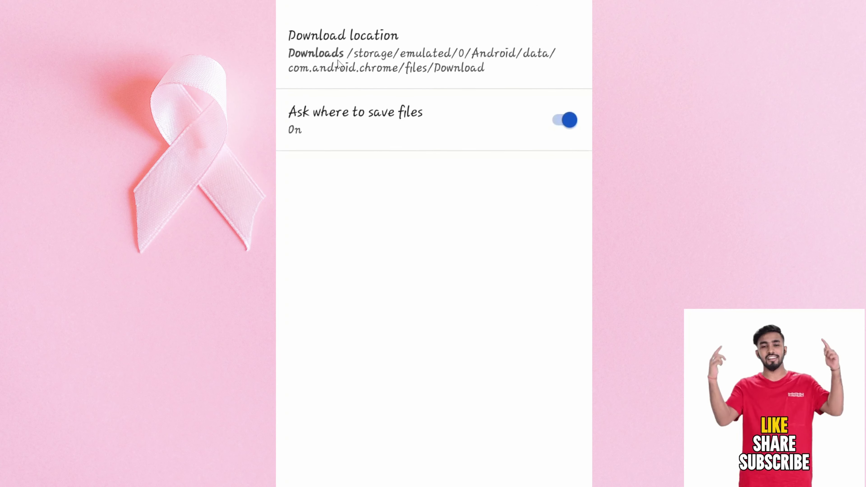
pyautogui.click(353, 47)
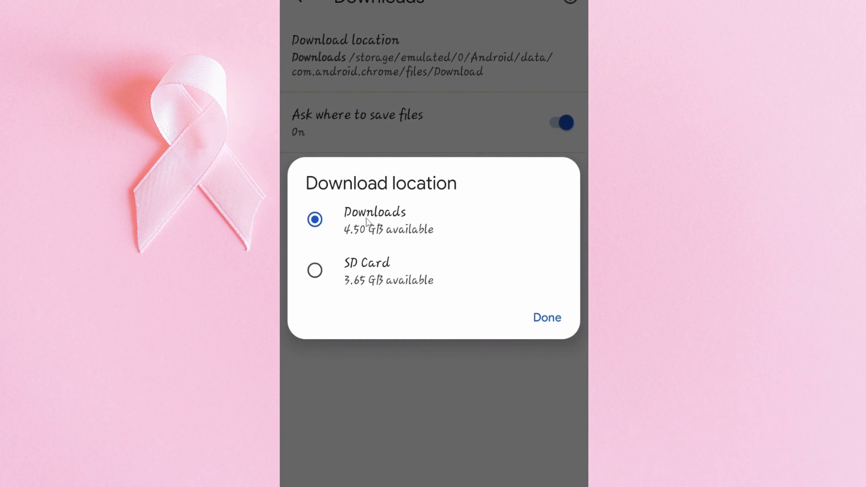
pyautogui.click(333, 280)
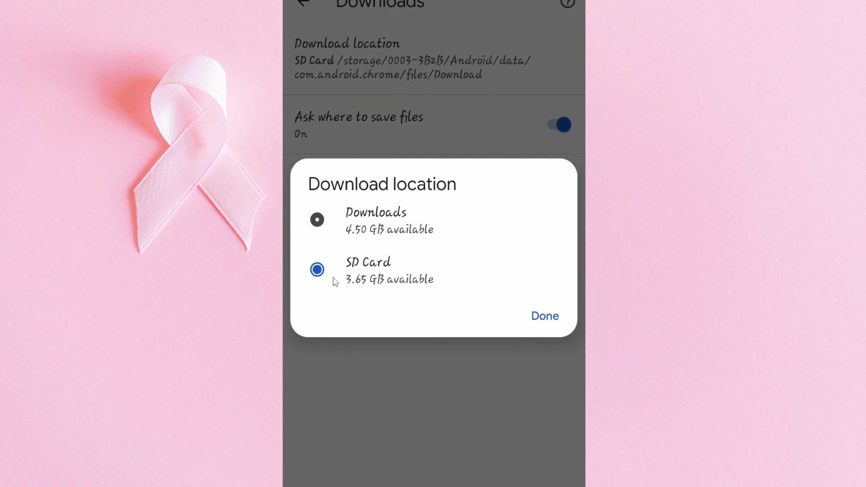
pyautogui.click(545, 316)
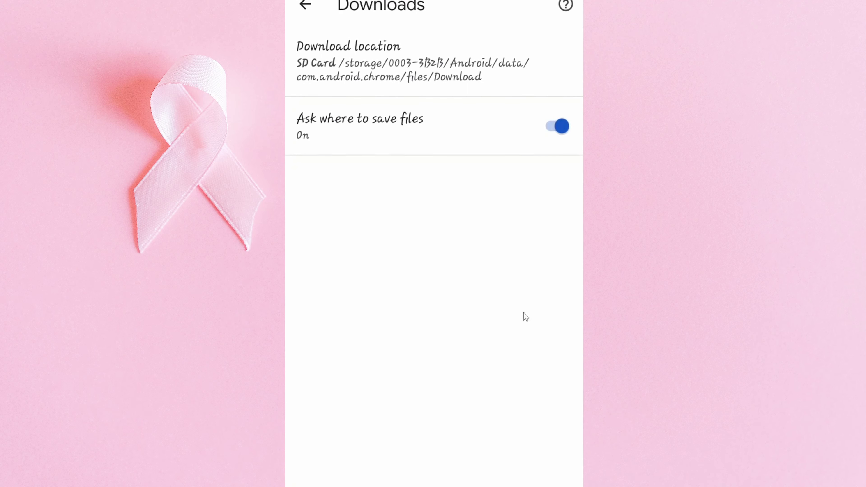